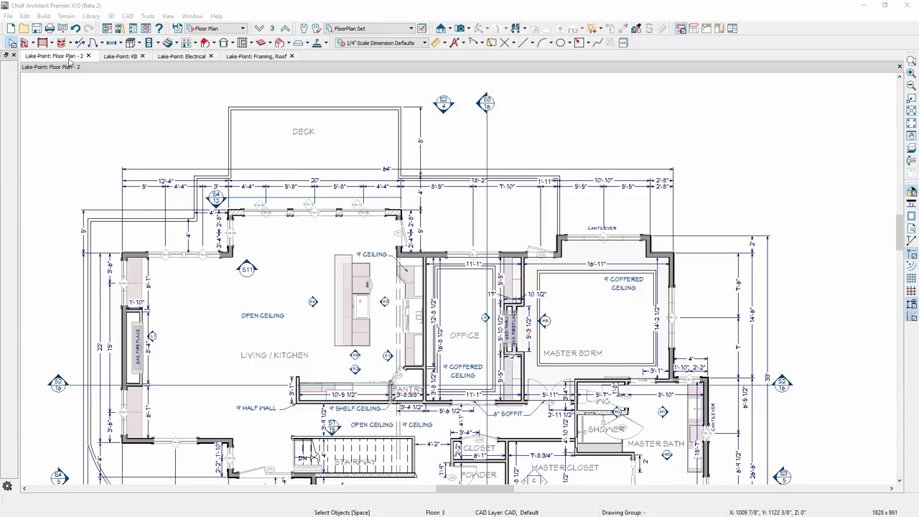
Step: Cycle through the KB, Electrical, Roof Framing and Site Plan views, ending on the layout's Main Floor Plan sheet
click(121, 59)
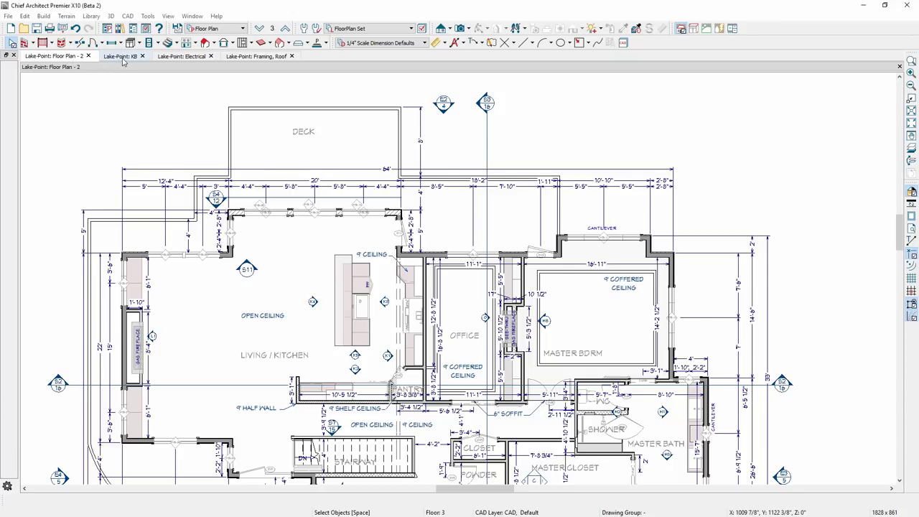
click(180, 60)
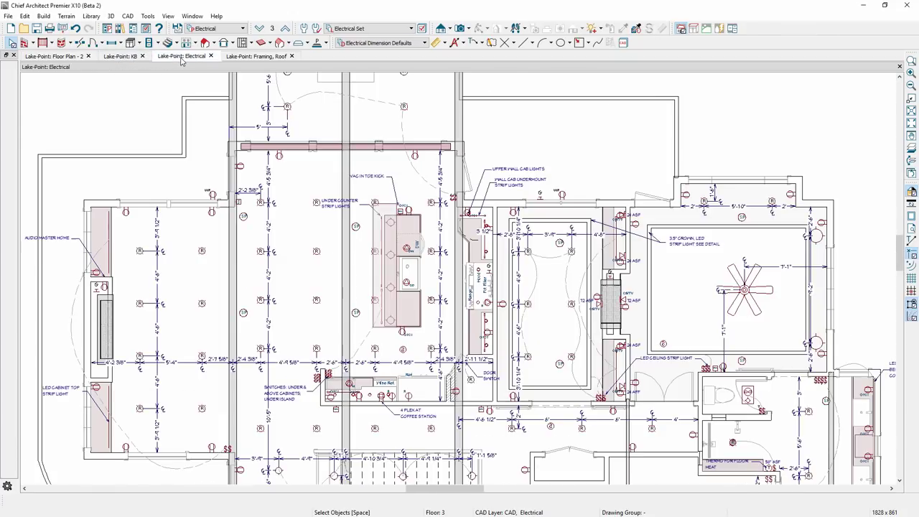
click(253, 58)
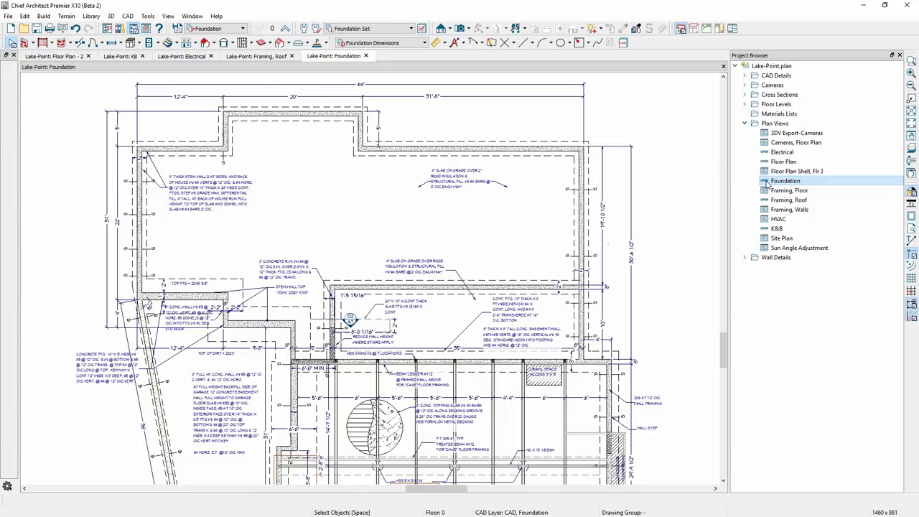
double_click(778, 240)
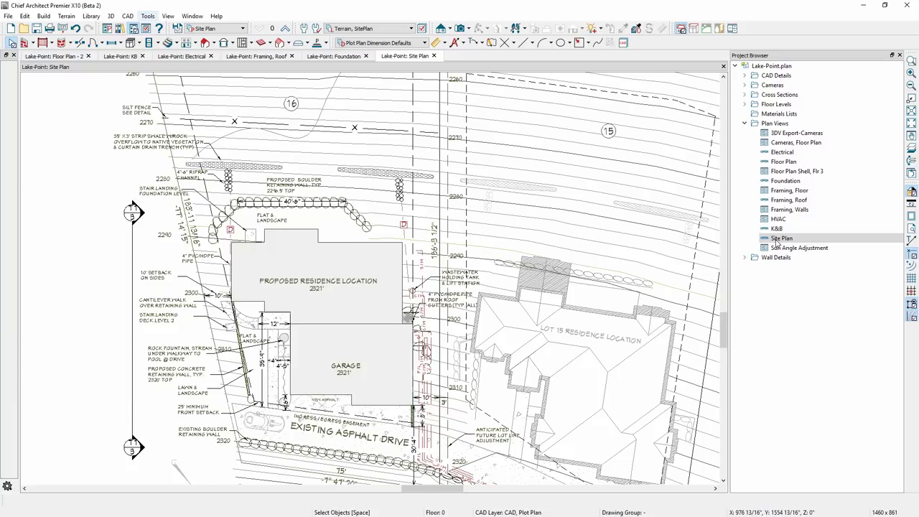
click(147, 16)
mouse_move(155, 49)
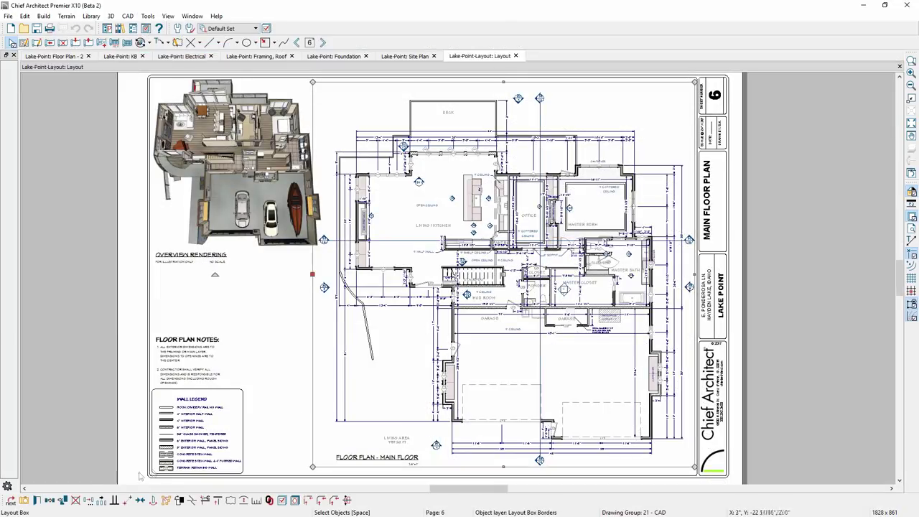
Step: Link the main floor layout box to the Floor Plan saved plan view
click(38, 502)
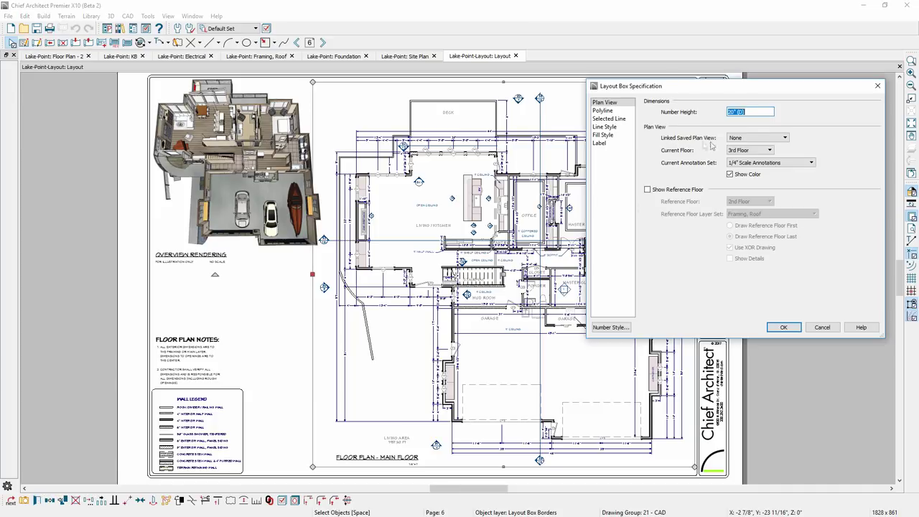
click(762, 139)
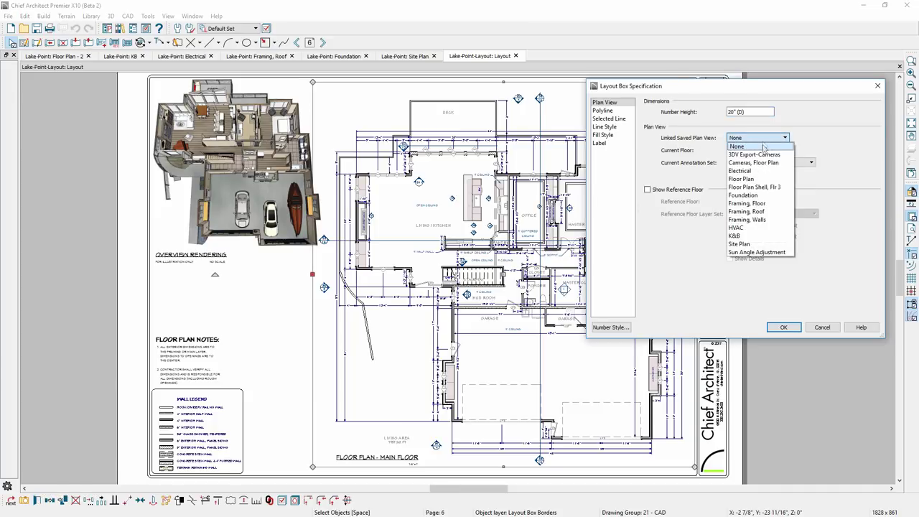
click(763, 179)
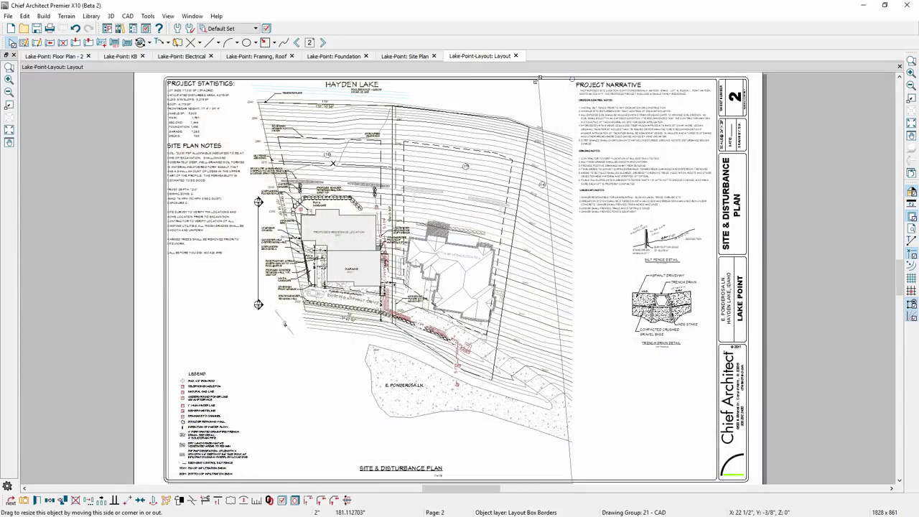
Step: Narrow the site plan layout box on page 2 and arc one of its edges
click(545, 155)
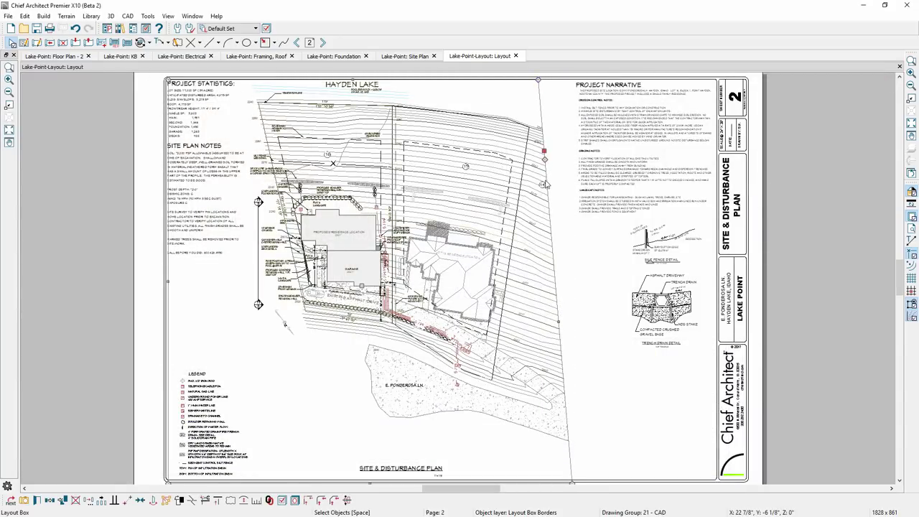
drag(559, 323, 546, 323)
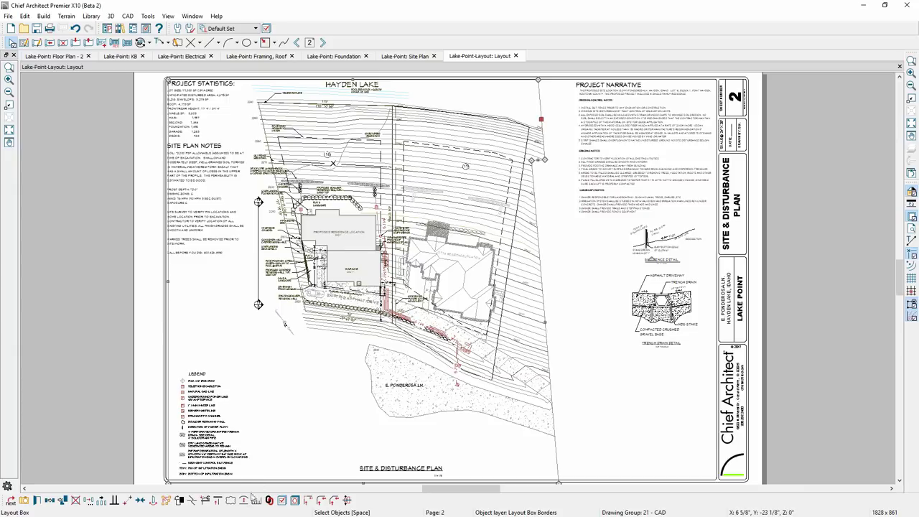
click(244, 502)
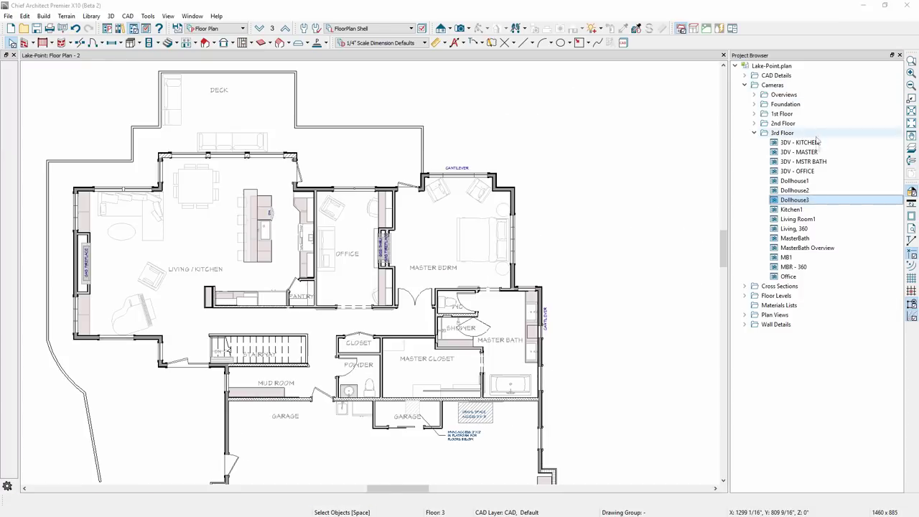
Step: Select the Kitchen1, MasterBath and MB1 cameras with Dollhouse3 and open them all together
ctrl+click(810, 210)
ctrl+click(814, 238)
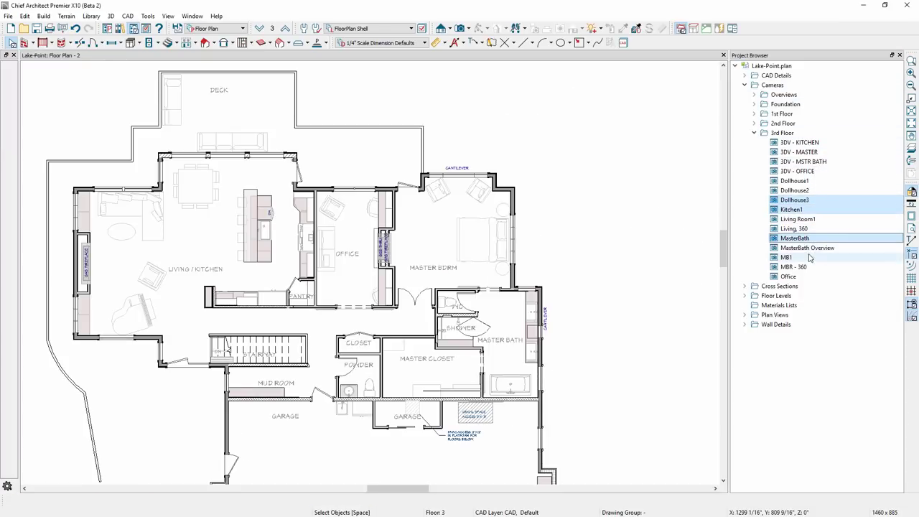
ctrl+click(812, 258)
right_click(810, 258)
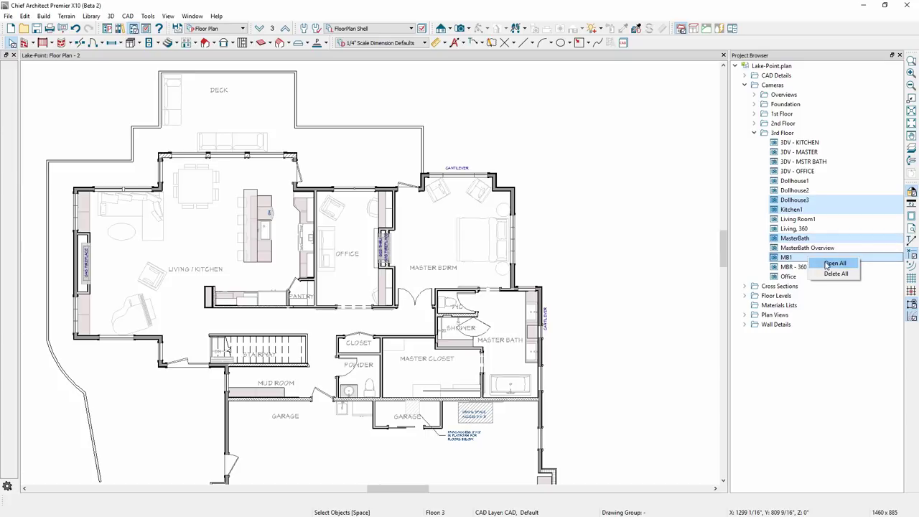
click(833, 264)
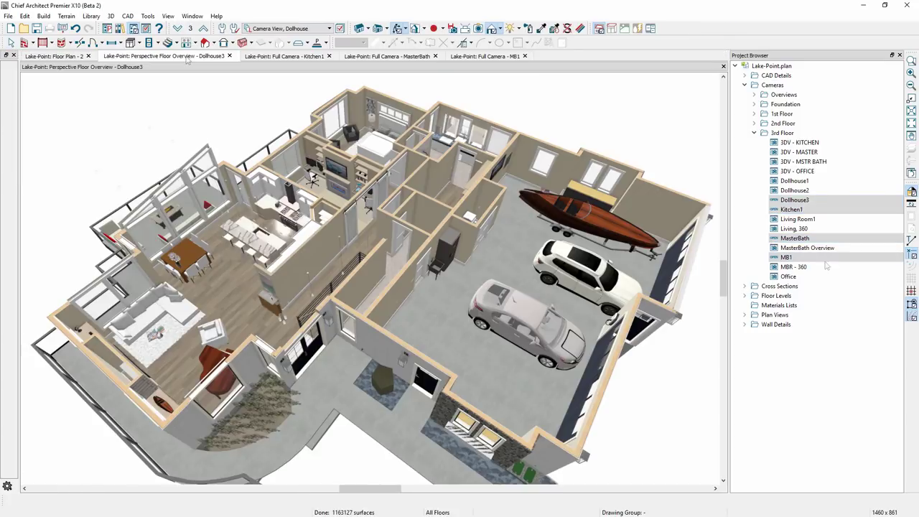
Step: Look through the new Kitchen1, MasterBath and MB1 camera tabs
click(270, 57)
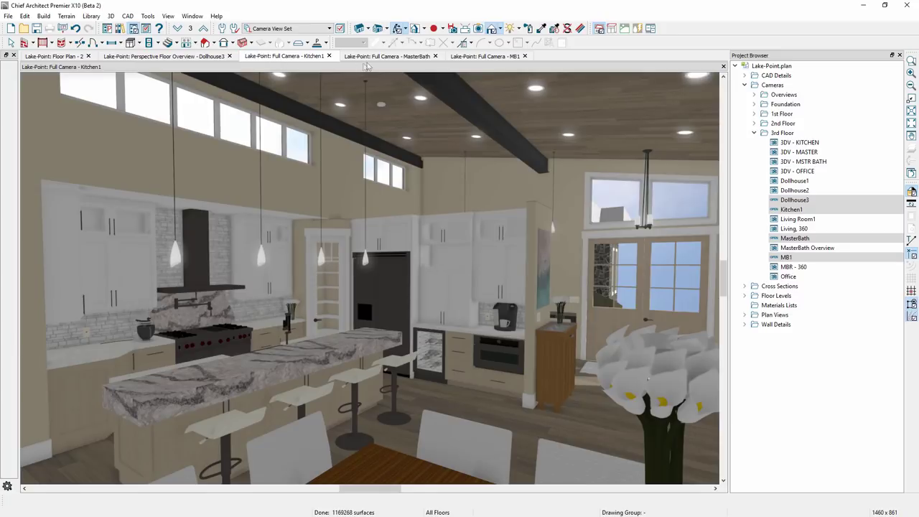
click(377, 58)
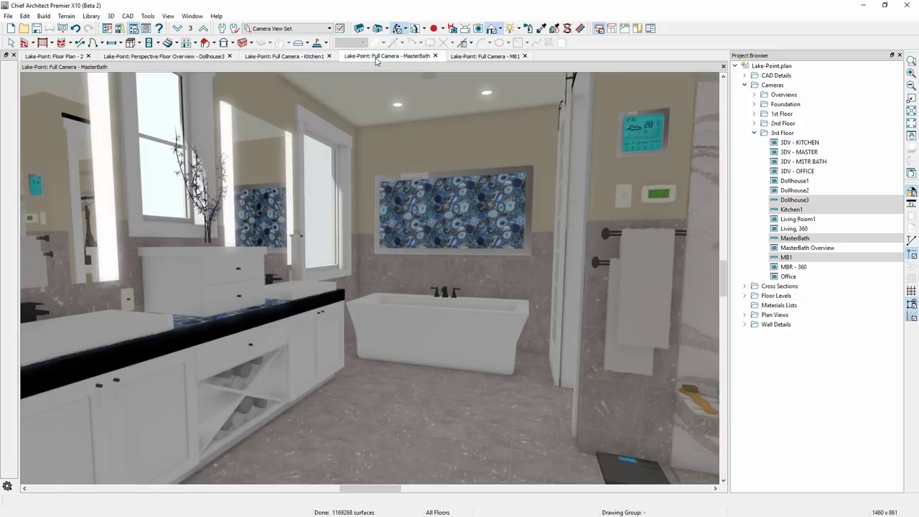
click(481, 57)
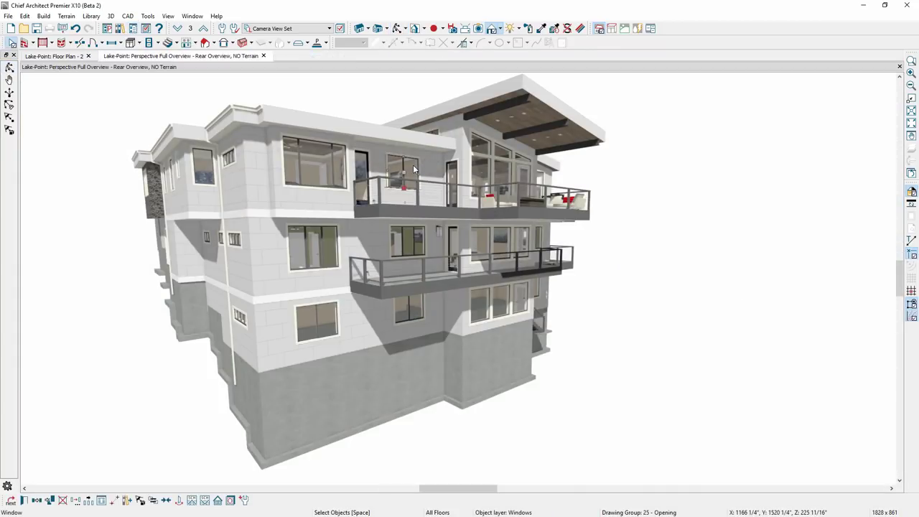
Step: Make the lowest rear window Fixed Glass, then bring up the plan's Default Settings
click(316, 316)
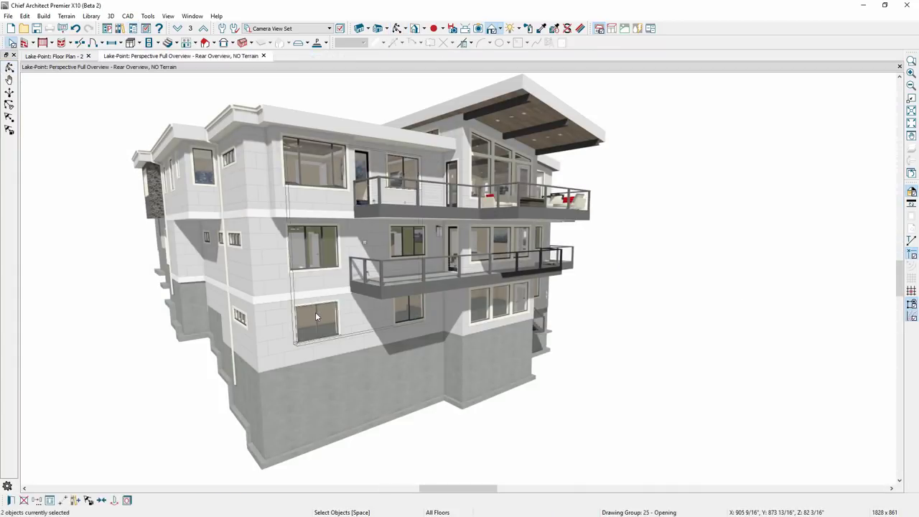
double_click(316, 316)
click(701, 192)
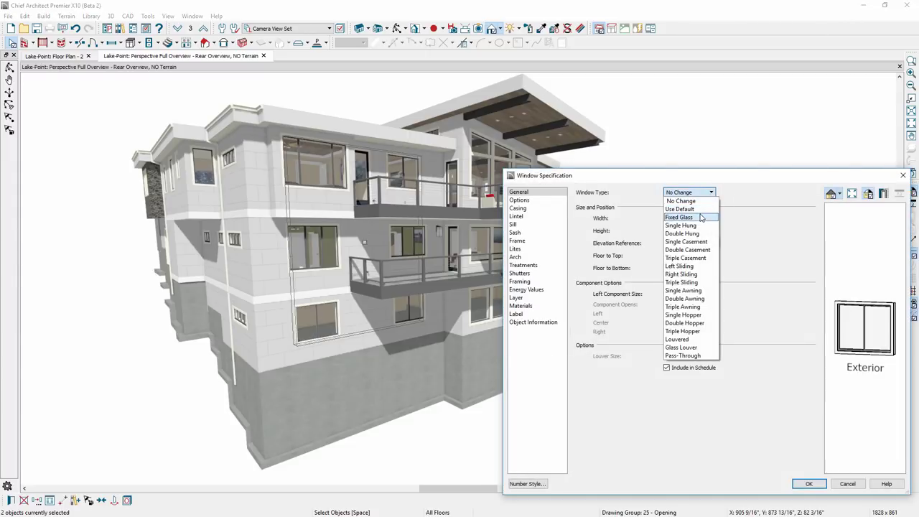
click(701, 218)
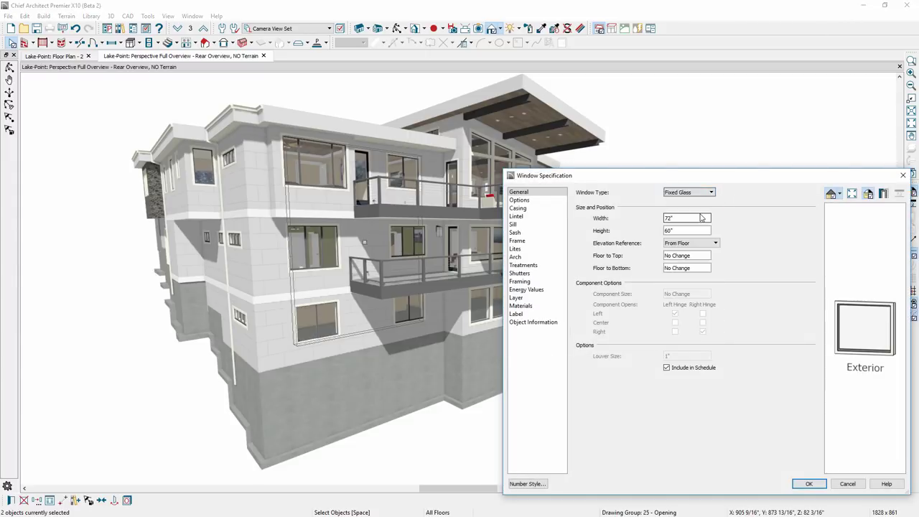
click(811, 485)
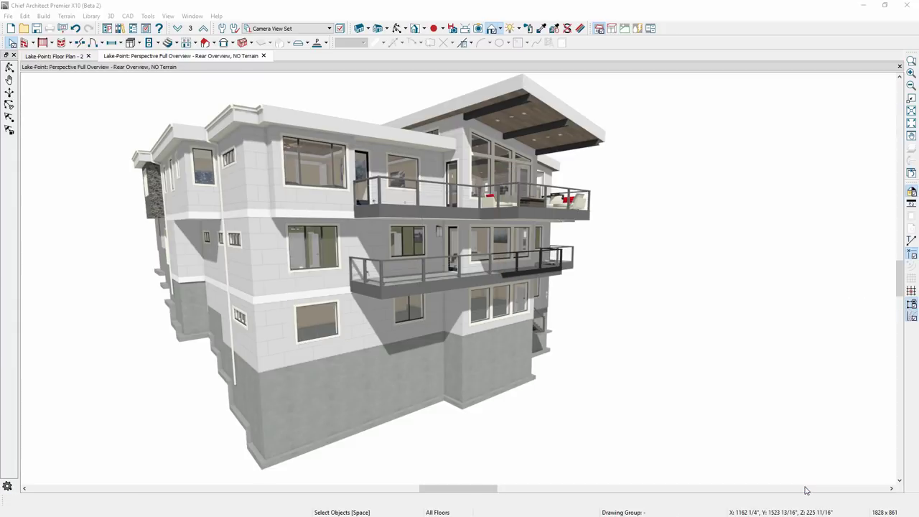
key(ctrl+d)
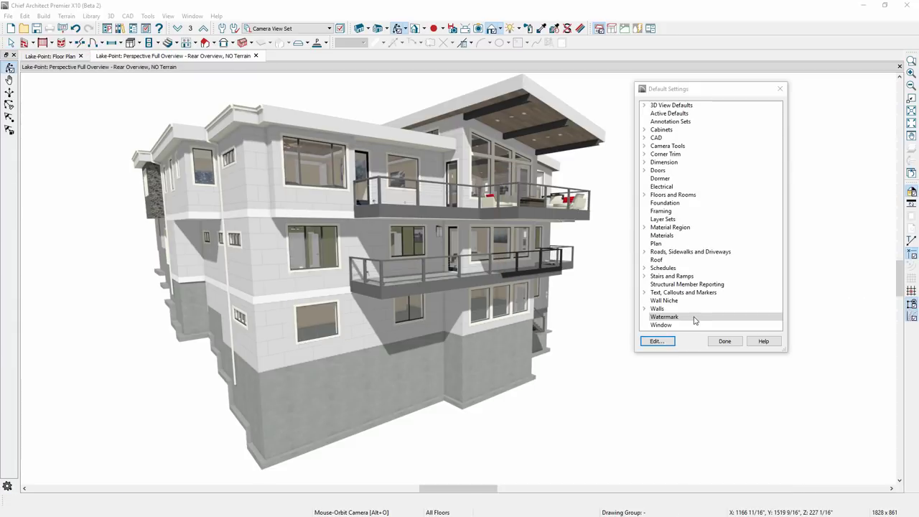
Step: Switch the default watermark to the Chief logo watermark.png image and show it on the 3D view
click(655, 342)
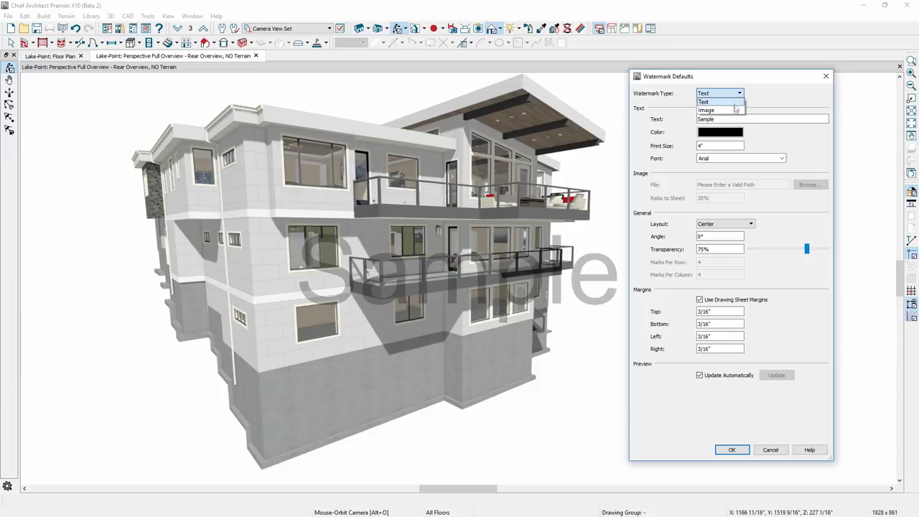
click(734, 111)
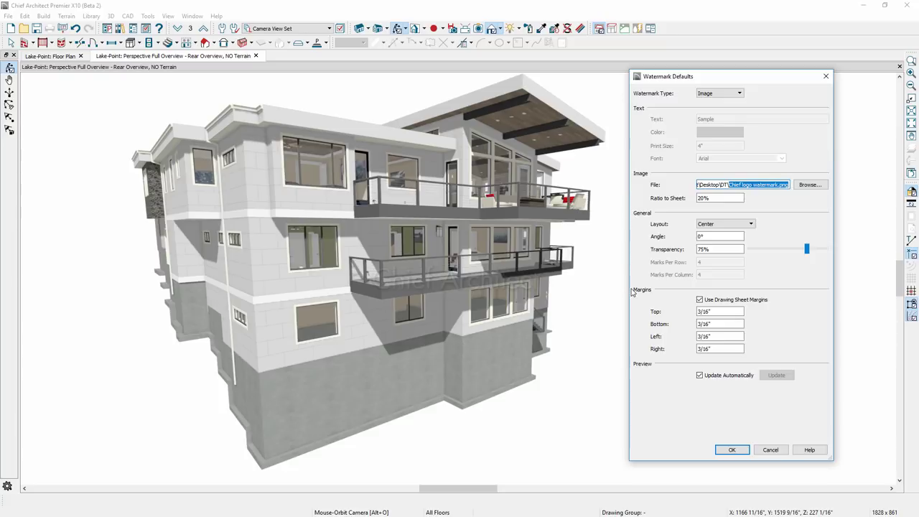
key(Escape)
click(167, 16)
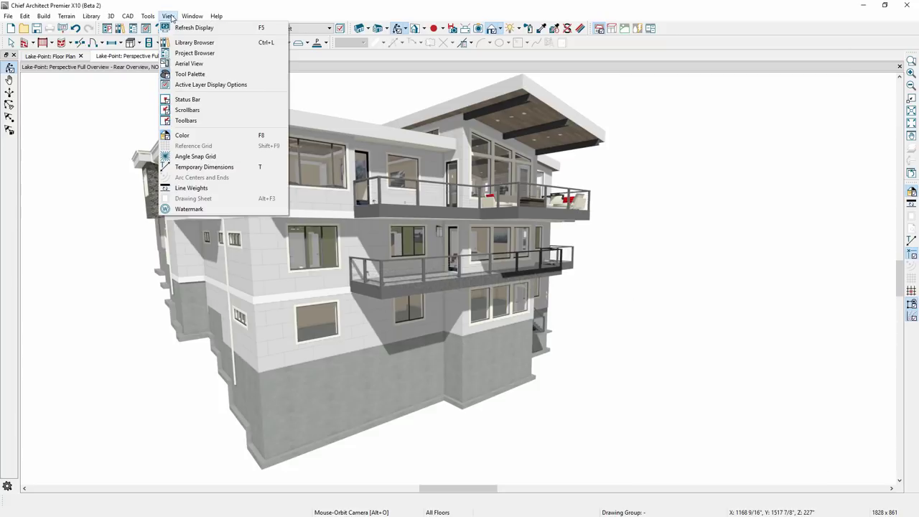
click(199, 211)
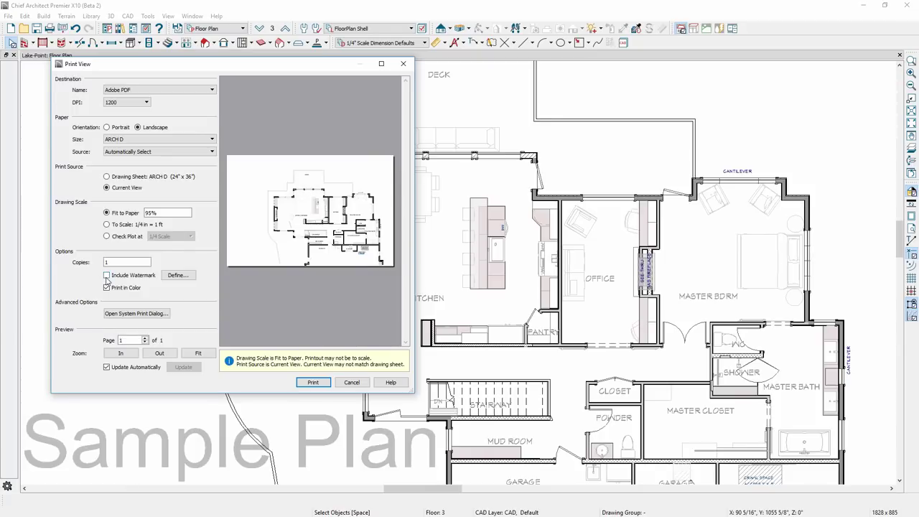
Step: Check Include Watermark in Print View so the Sample Plan watermark prints
click(106, 279)
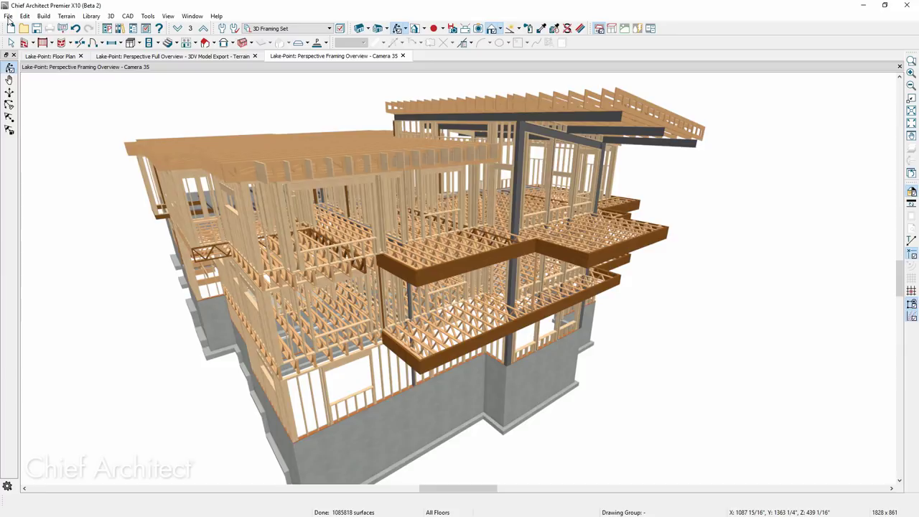
Step: Start a 3D Viewer file export and include the Framing, Wall Moment camera
click(9, 16)
mouse_move(14, 207)
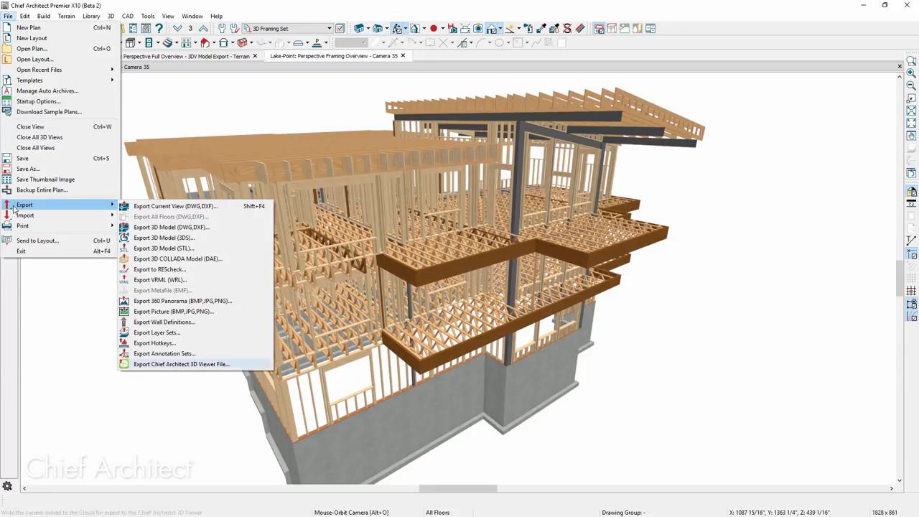
key(Return)
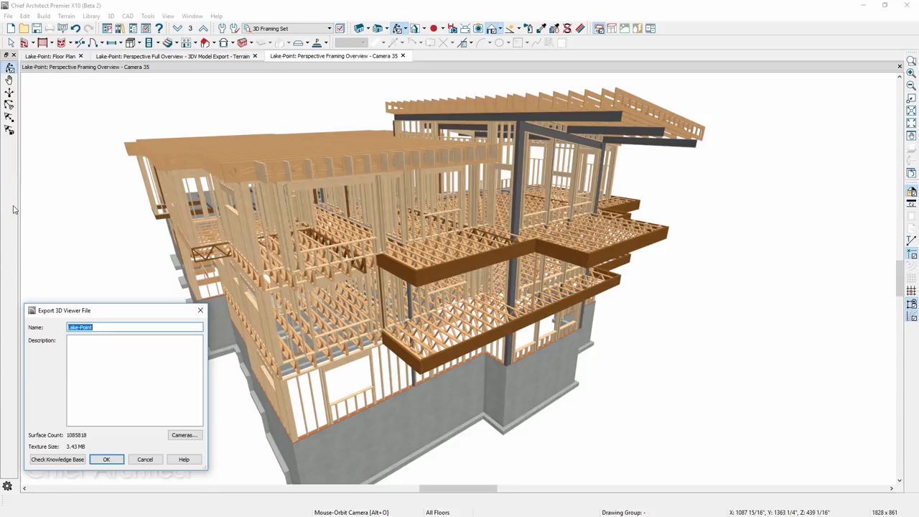
click(183, 436)
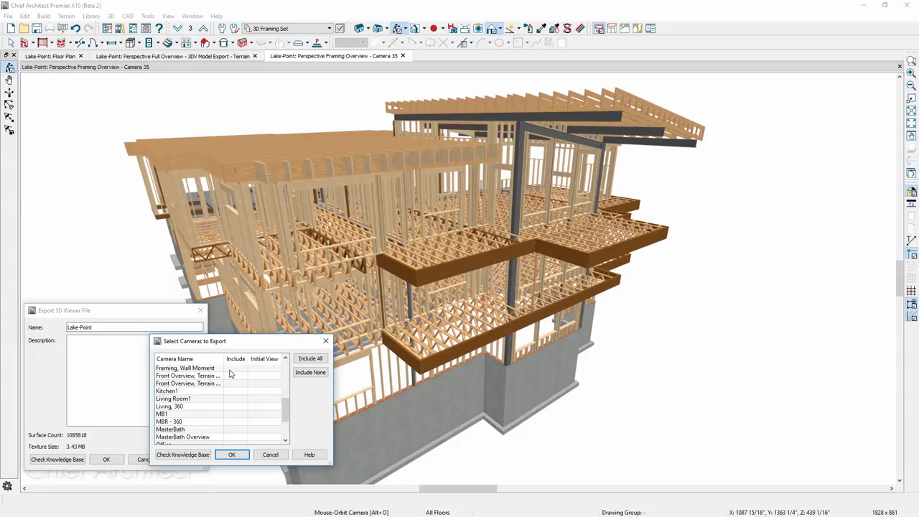
click(235, 369)
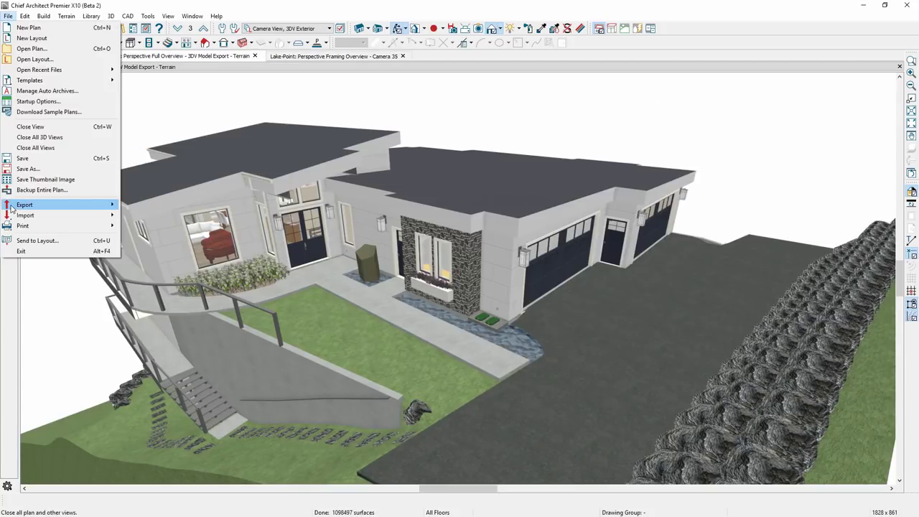
Step: Restart the 3D Viewer export, including the 3DV - MASTER, MSTR BATH, OFFICE and second-floor entry cameras
mouse_move(11, 209)
key(Up)
key(Return)
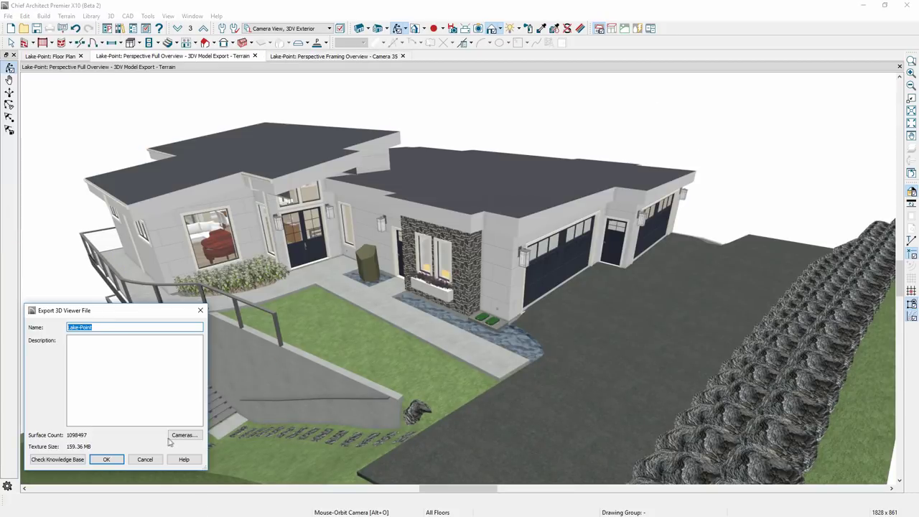
click(183, 436)
click(234, 377)
click(232, 384)
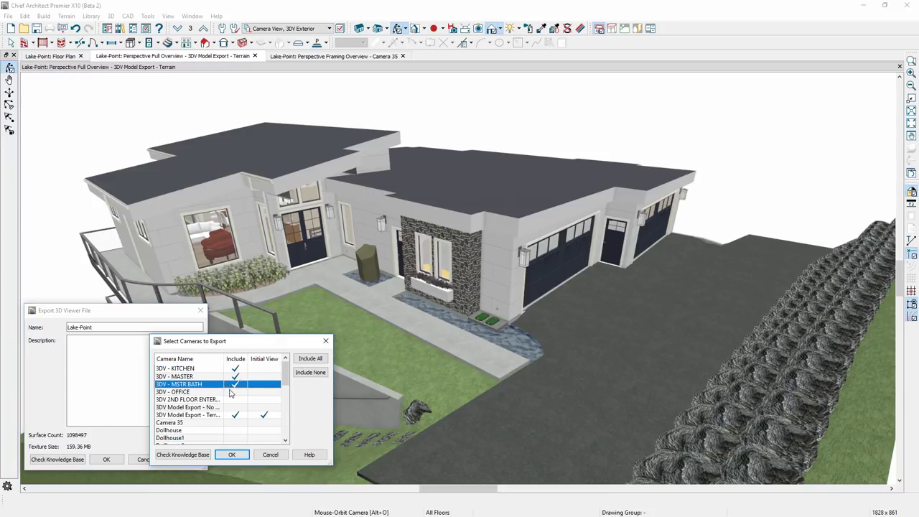
click(232, 392)
click(232, 401)
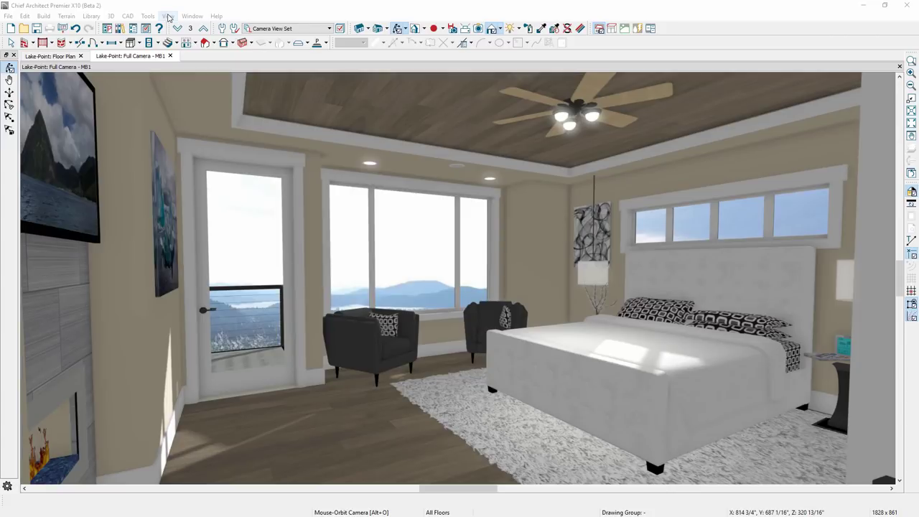
Step: Show the Project Browser and expand its CAD Details, Cameras and Plan Views folders
click(168, 16)
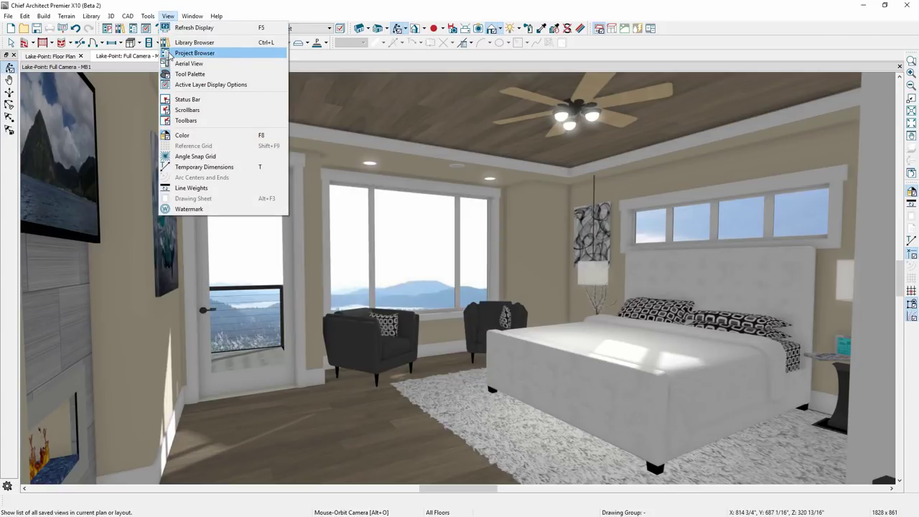
click(194, 53)
click(745, 76)
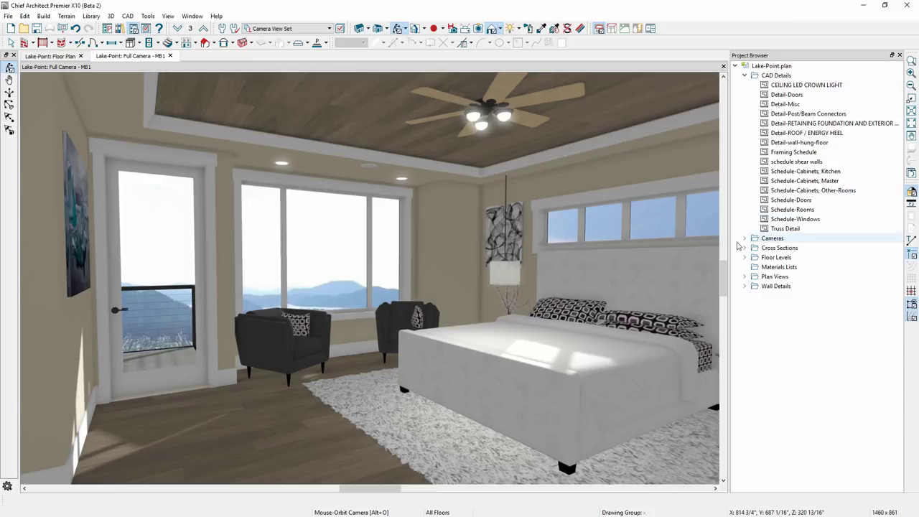
click(745, 238)
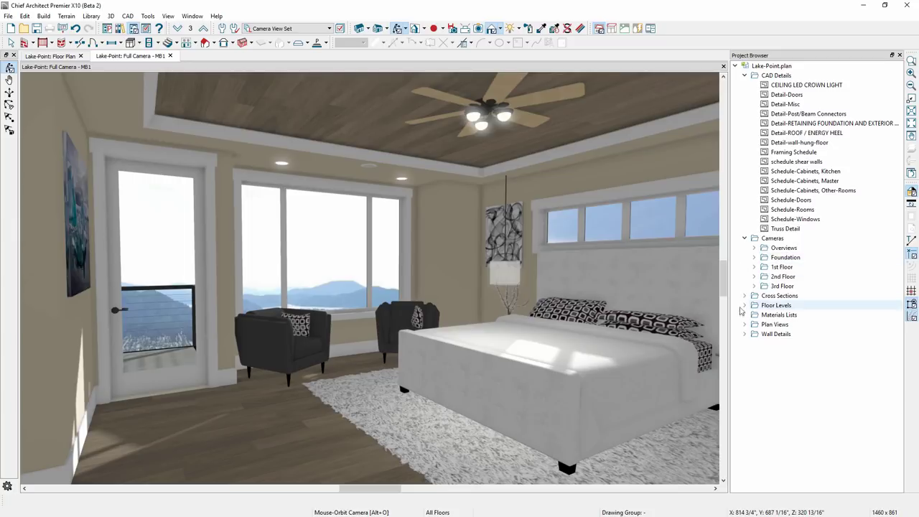
click(745, 325)
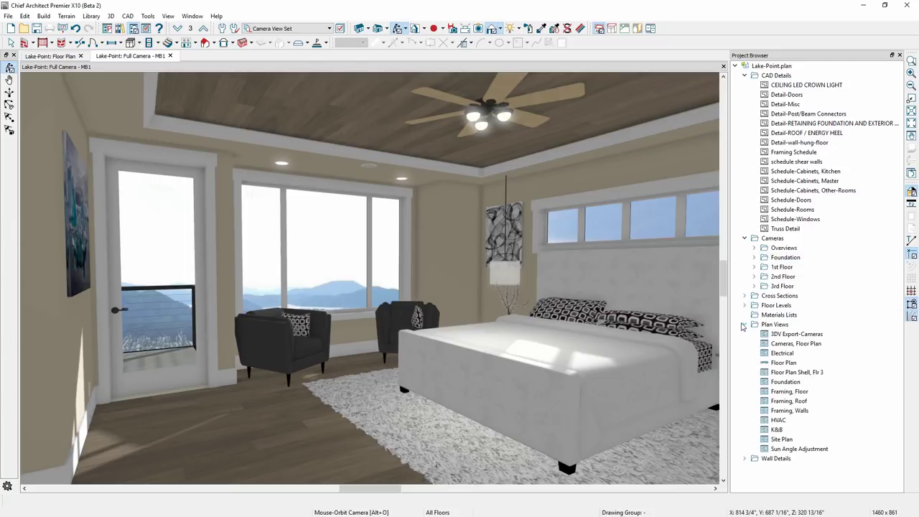
Step: Open the plan's Default Settings dialog from the Edit menu
key(alt+e)
key(Up)
key(Up)
key(Up)
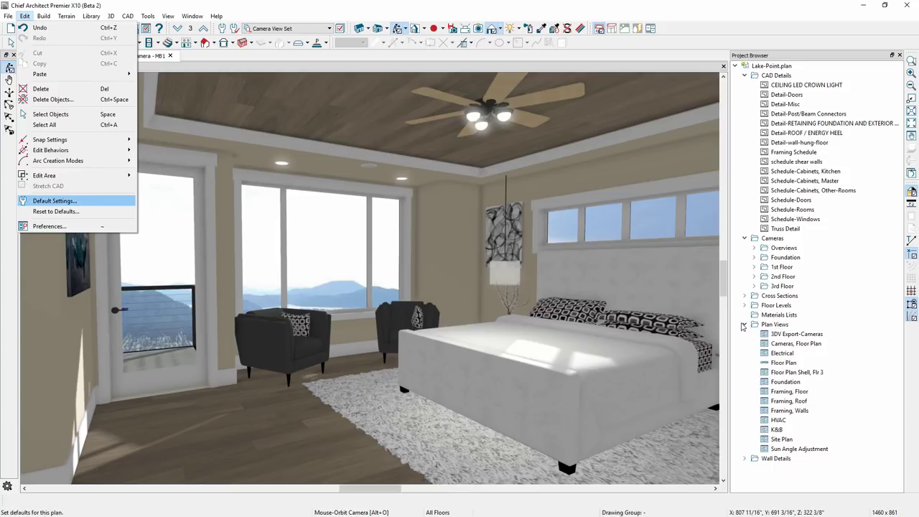
key(Return)
key(Return)
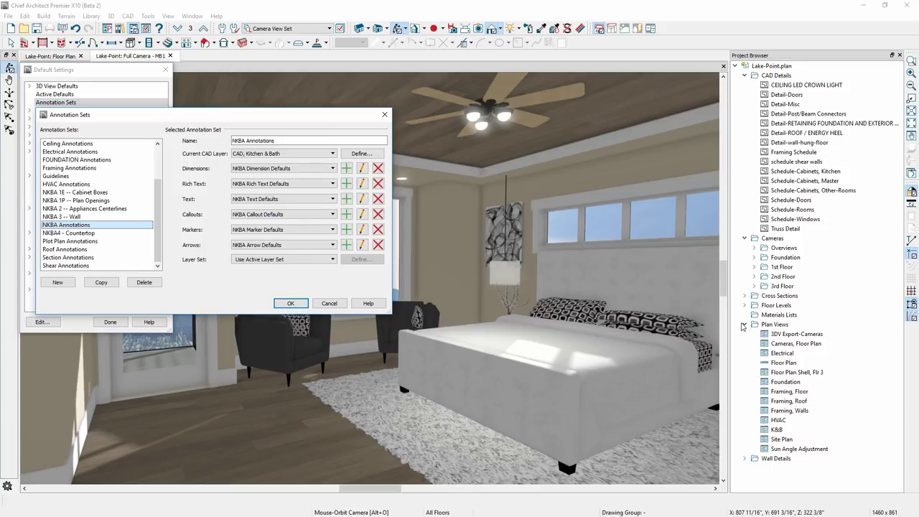